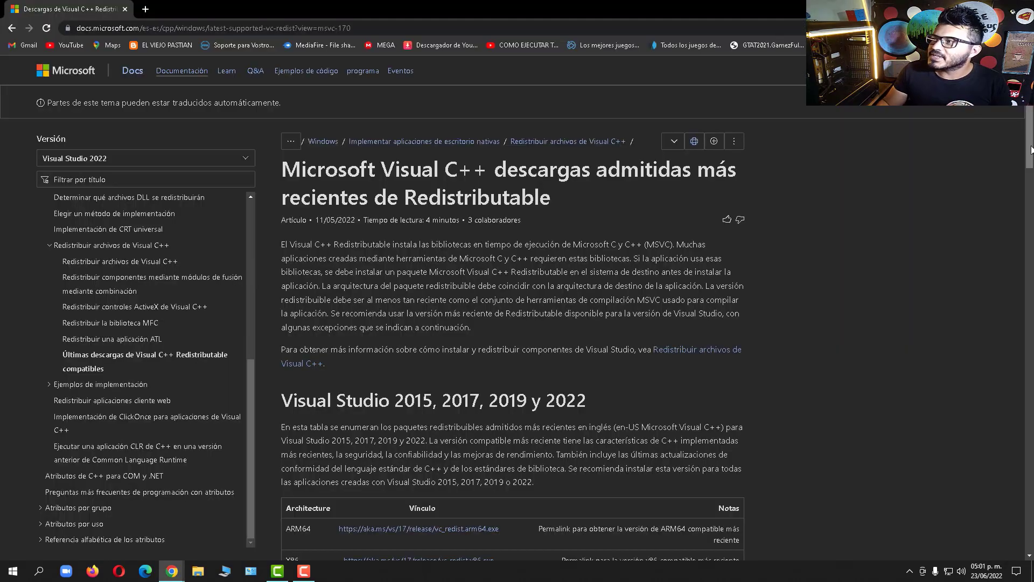
scroll(1032, 206, down, 6)
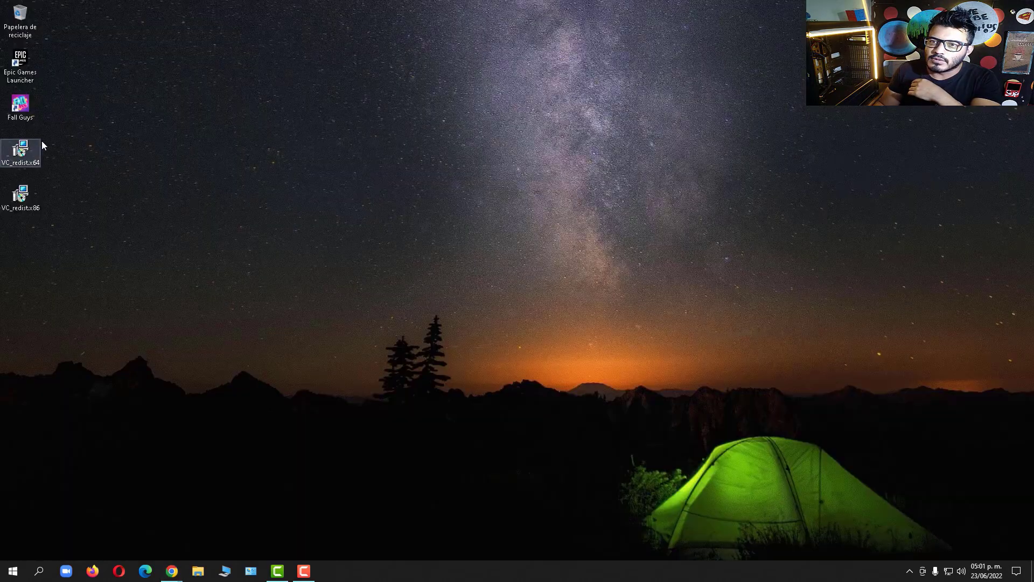
Move the VC_redist.x64 and VC_redist.x86 installers together to the empty middle area of the desktop.
drag(73, 139, 17, 220)
drag(22, 156, 348, 338)
click(350, 380)
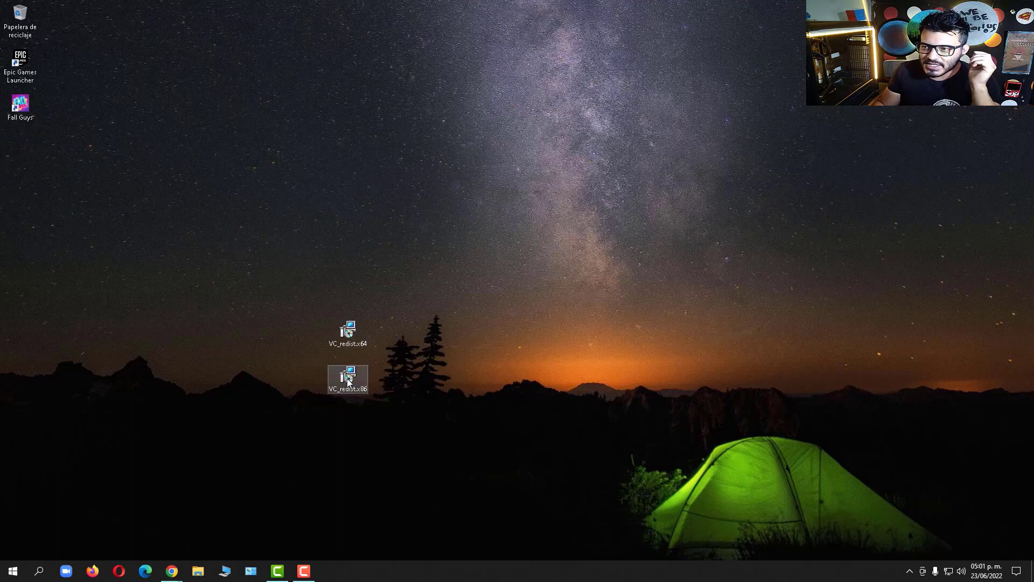
Unblock the VC_redist.x86 installer in its file properties and apply the change.
right_click(354, 383)
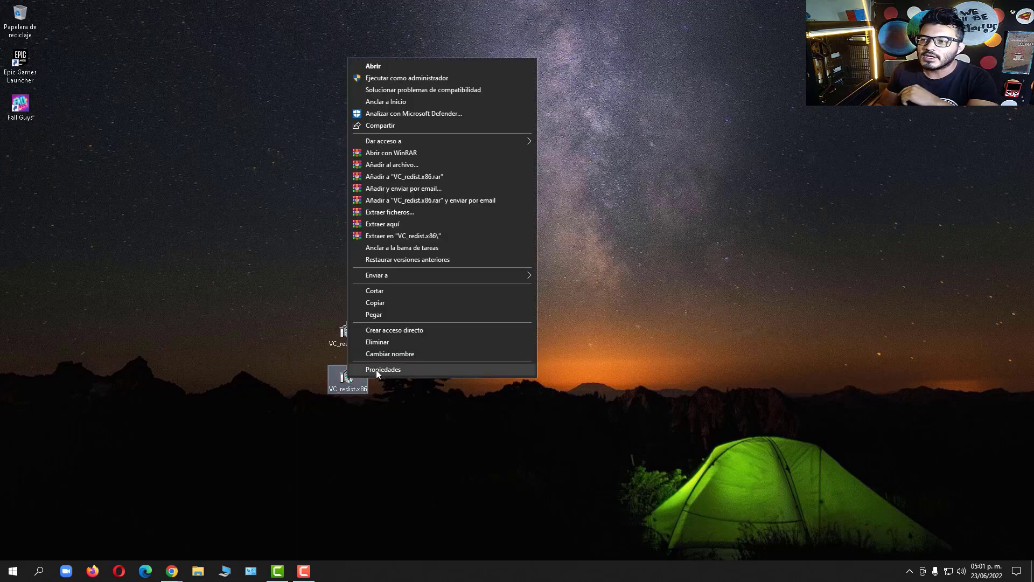
click(376, 370)
click(498, 494)
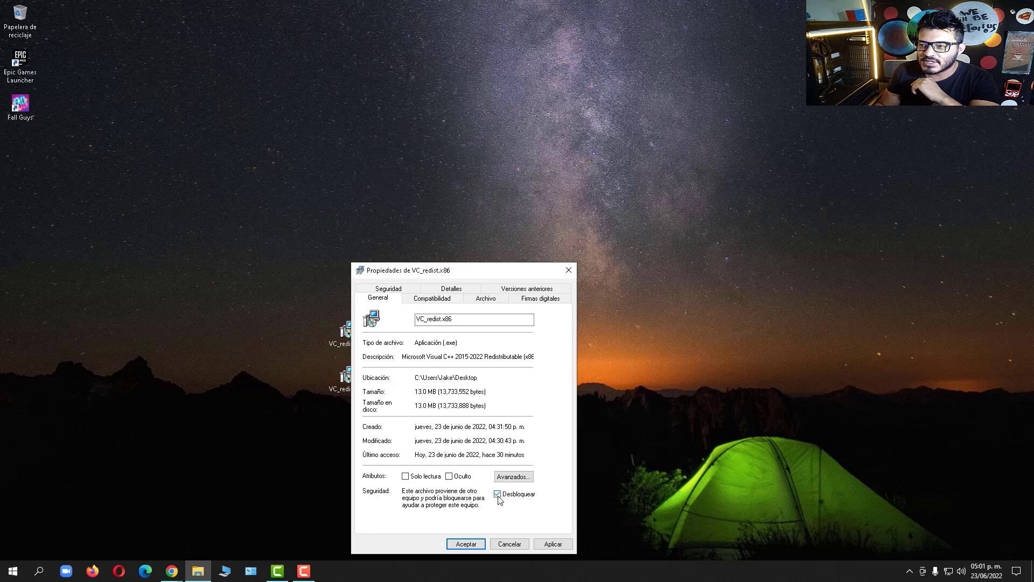
click(552, 544)
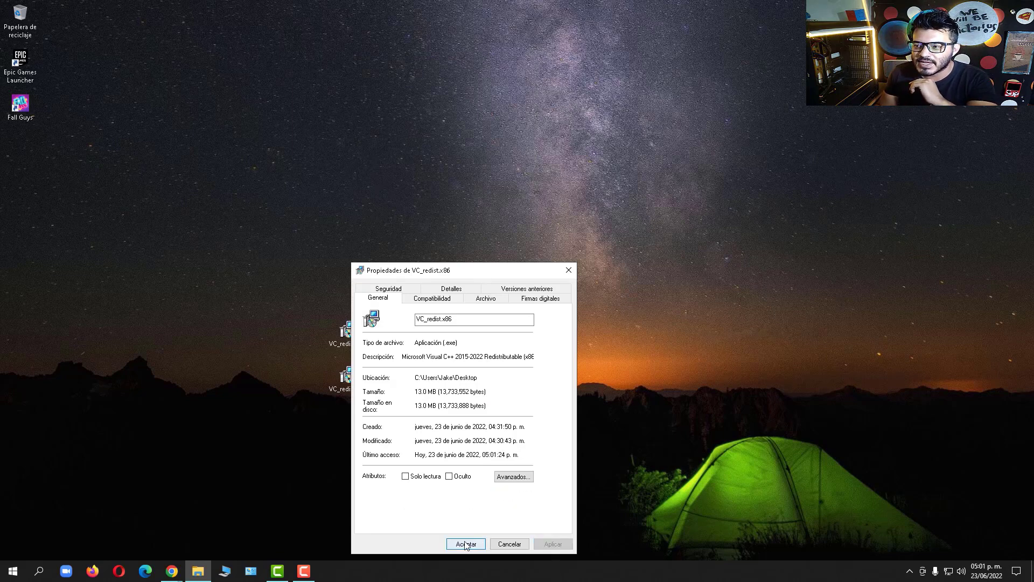
click(465, 544)
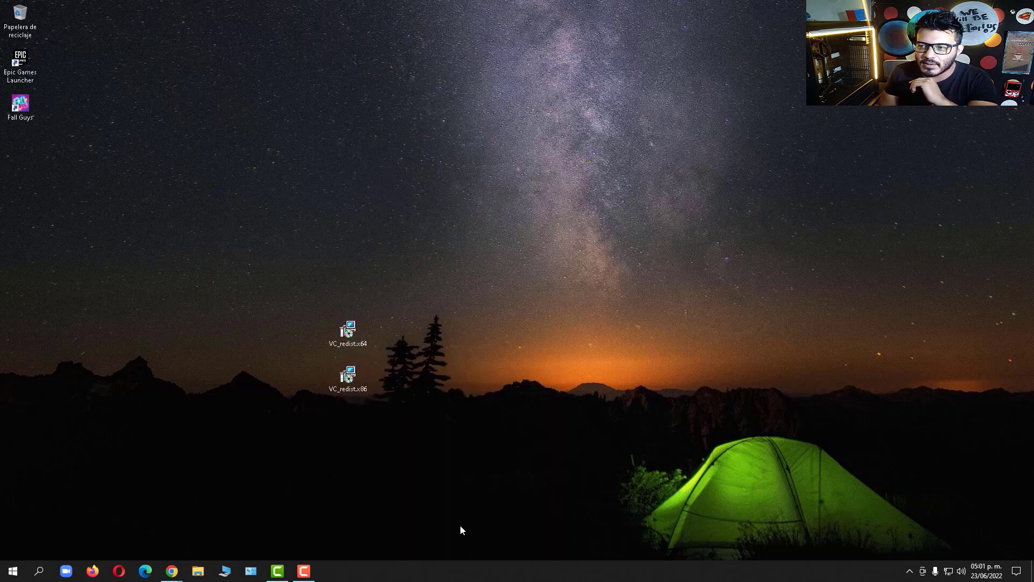
Unblock the VC_redist.x64 installer in its file properties and apply the change.
right_click(357, 335)
click(378, 328)
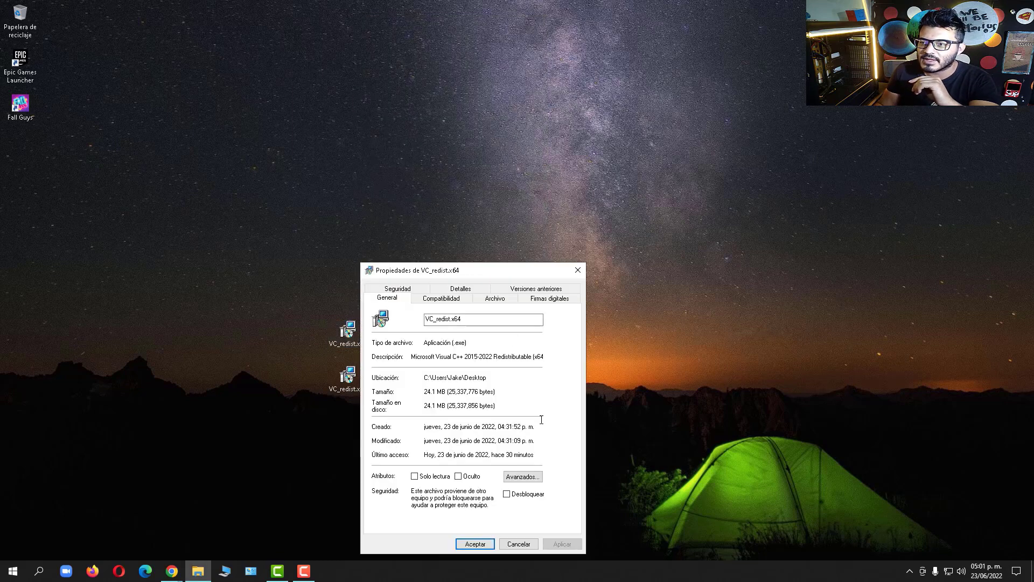
click(506, 494)
click(563, 544)
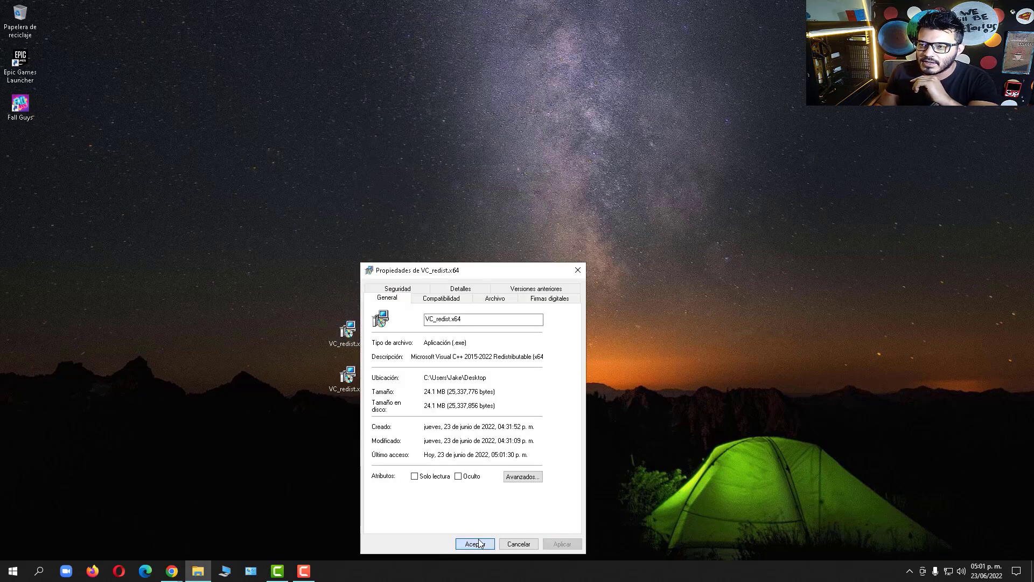
click(475, 544)
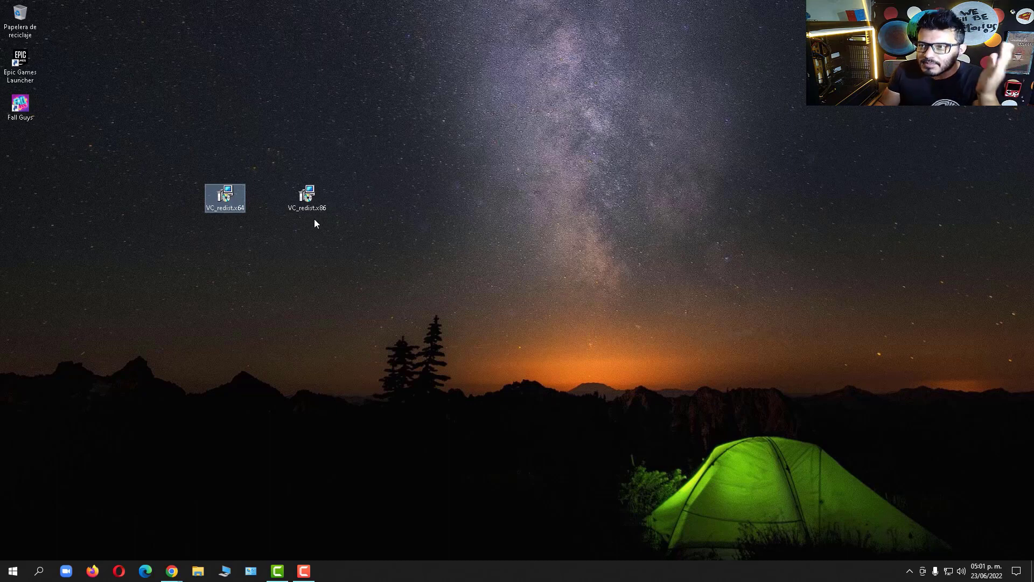
Run VC_redist.x86 as administrator, accept the license terms, install the x86 redistributable and close the installer.
right_click(311, 205)
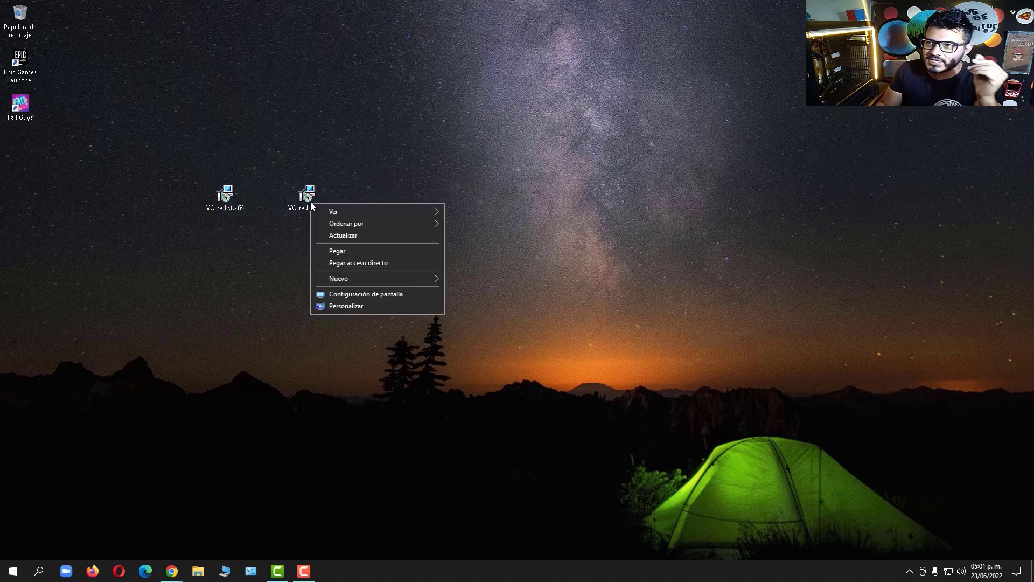
click(298, 206)
right_click(297, 206)
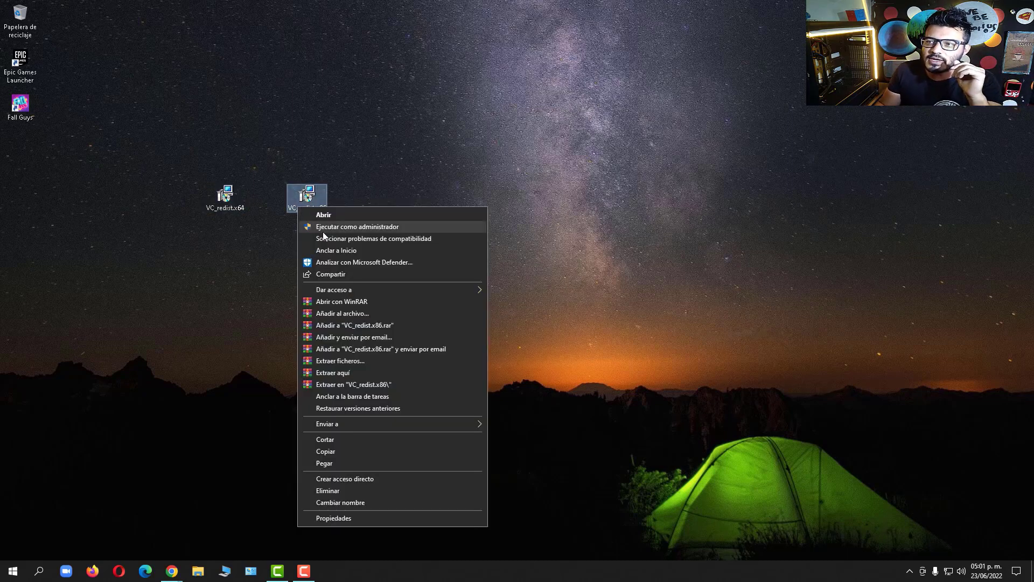
click(322, 225)
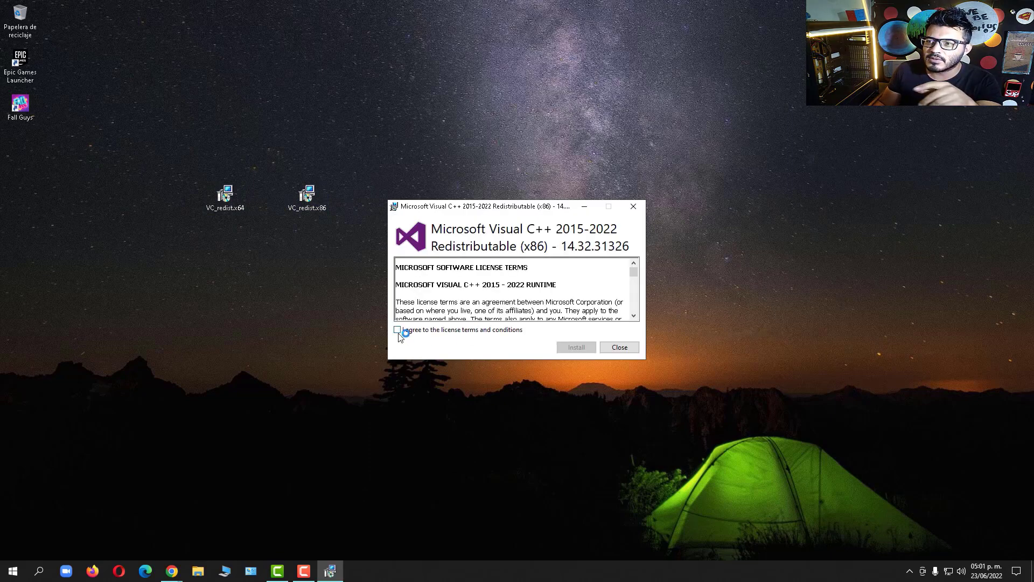
click(401, 331)
click(579, 347)
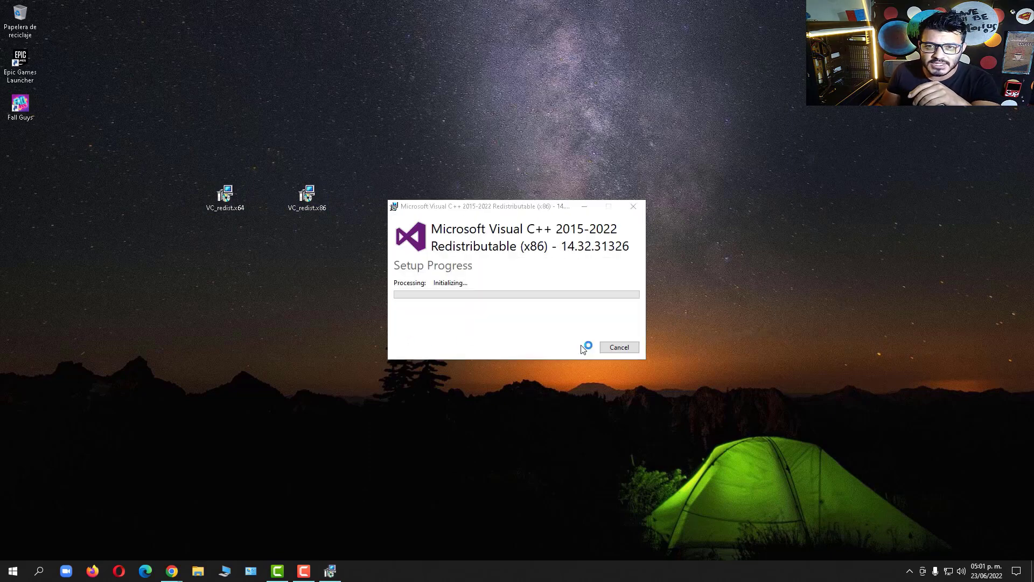
click(609, 348)
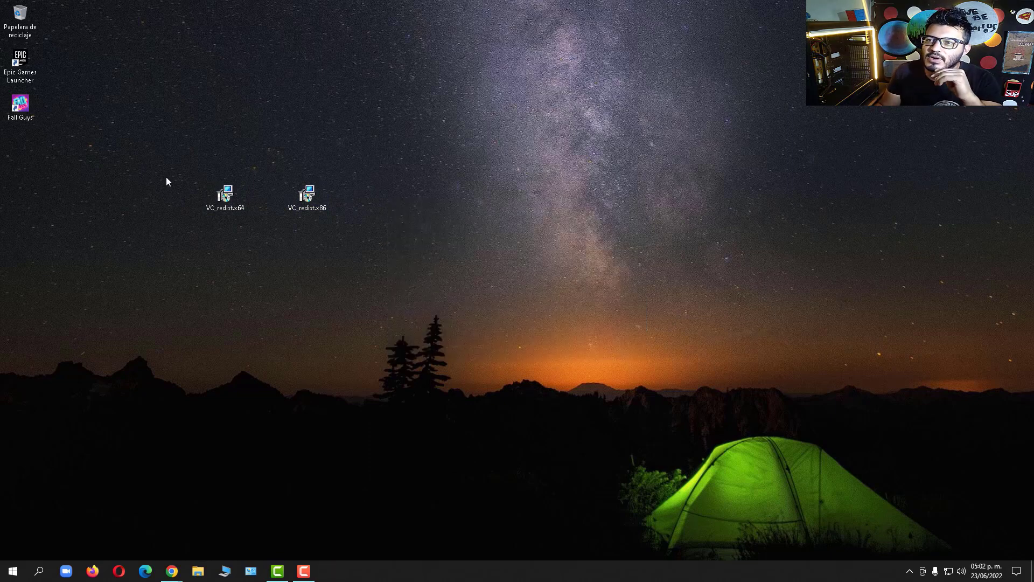
Run VC_redist.x64 as administrator, accept the license terms and install the x64 redistributable.
right_click(231, 206)
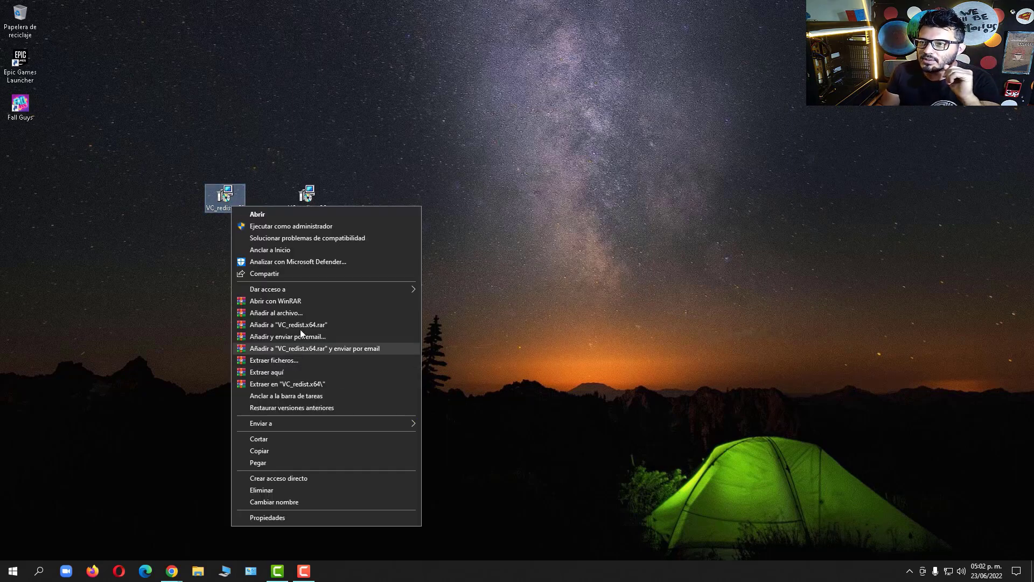
click(280, 226)
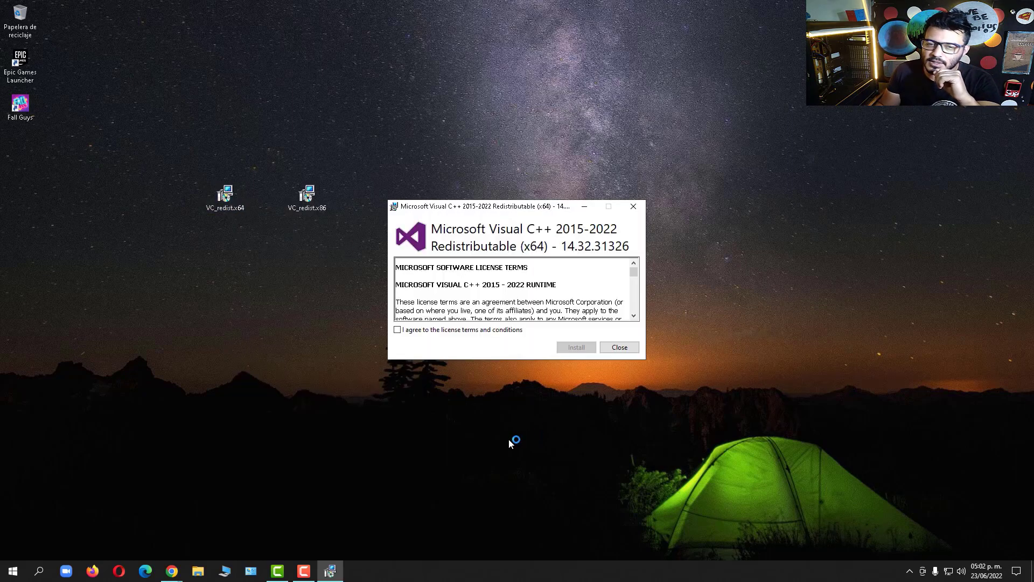
click(443, 331)
click(576, 349)
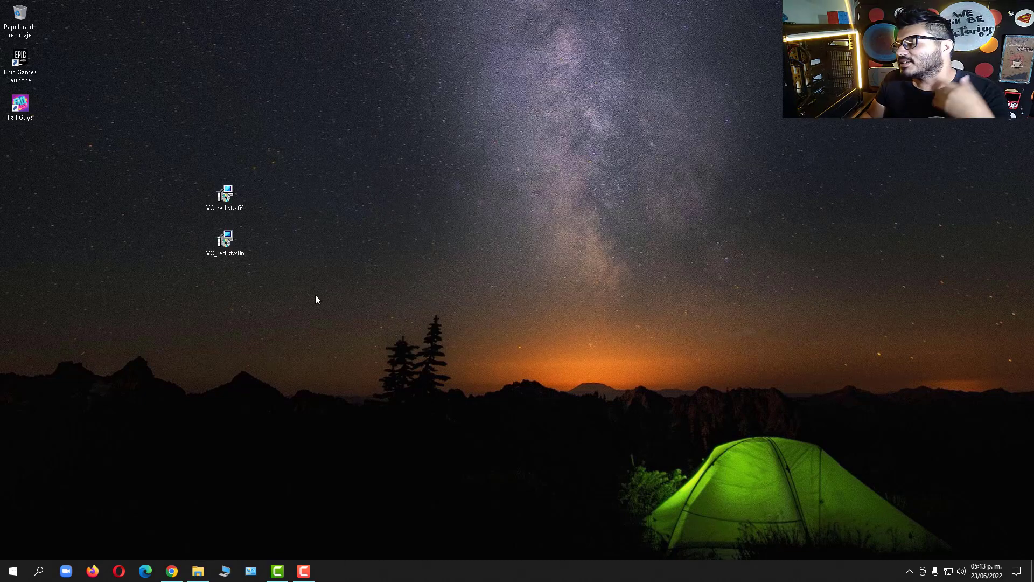
Send both VC_redist installers on the desktop to the Recycle Bin.
drag(240, 290, 213, 151)
drag(225, 237, 20, 21)
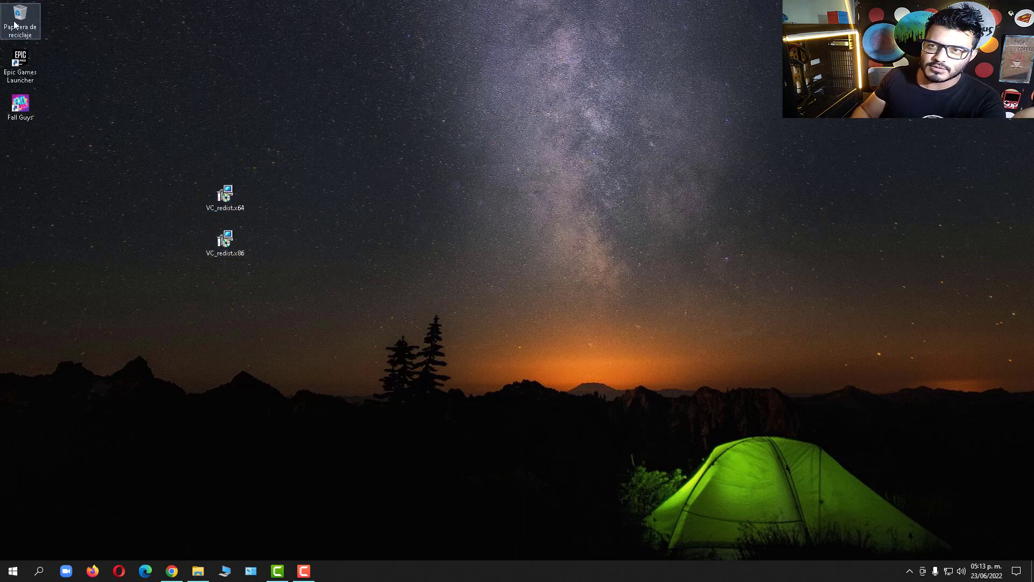
Locate the EpicGamesLauncher executable from its desktop shortcut and set it to run in Windows 8 compatibility mode and as administrator.
right_click(18, 72)
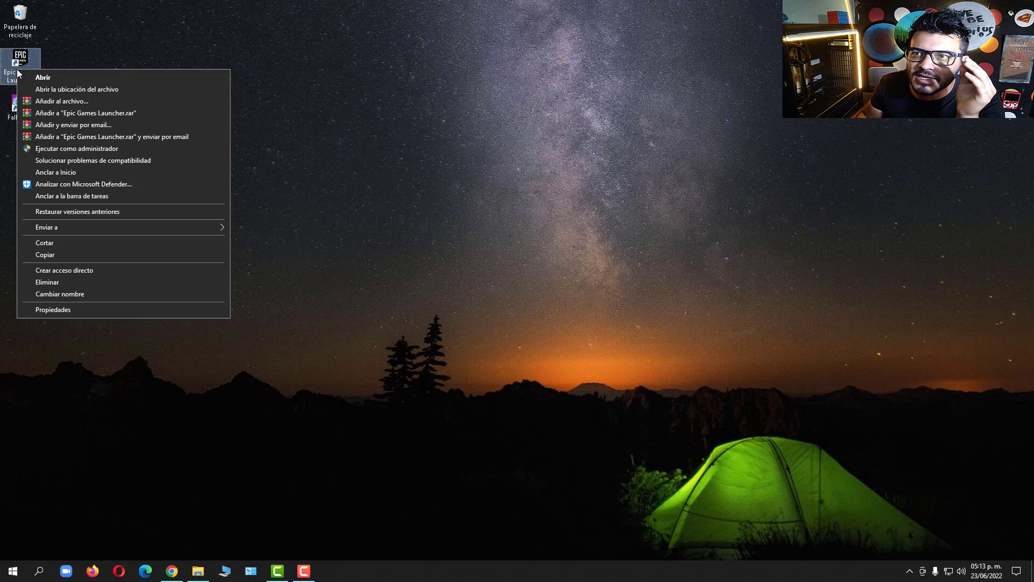
click(72, 91)
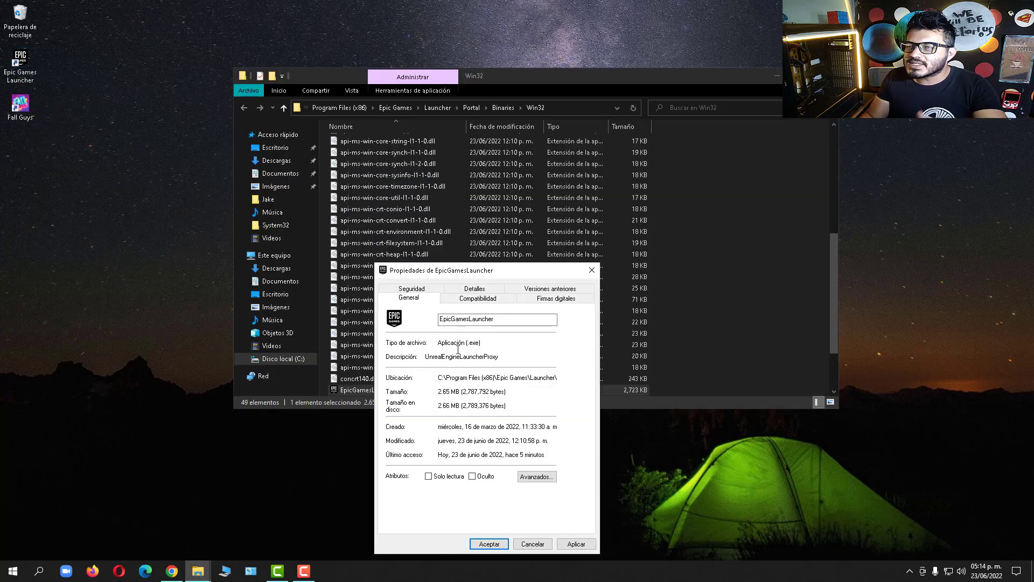
click(476, 300)
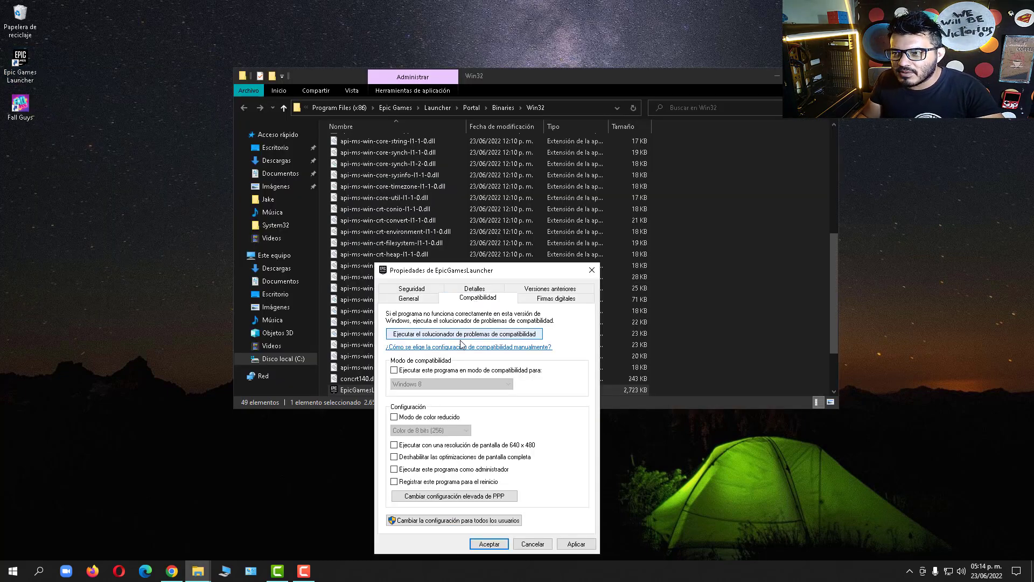
click(394, 370)
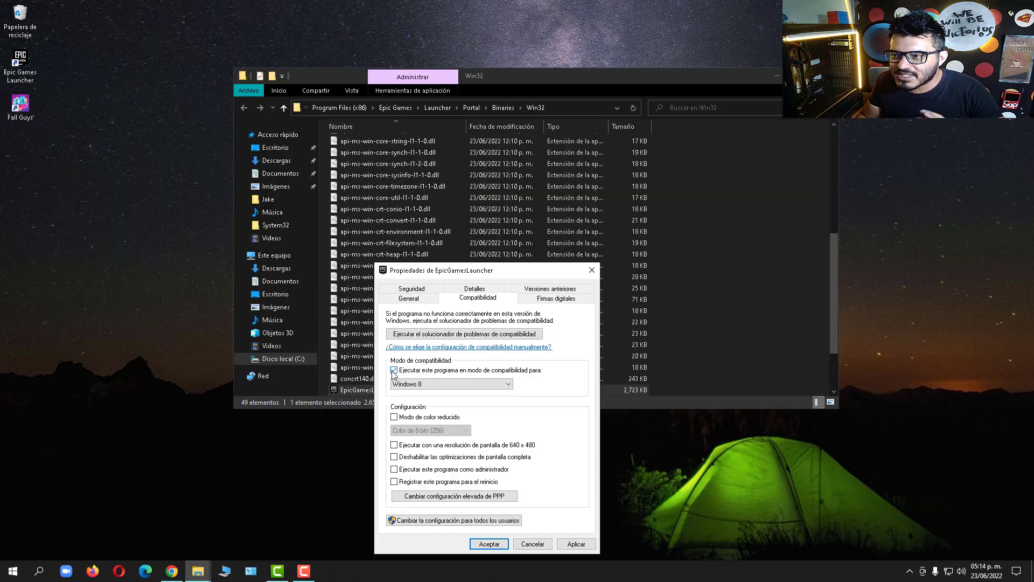
click(395, 470)
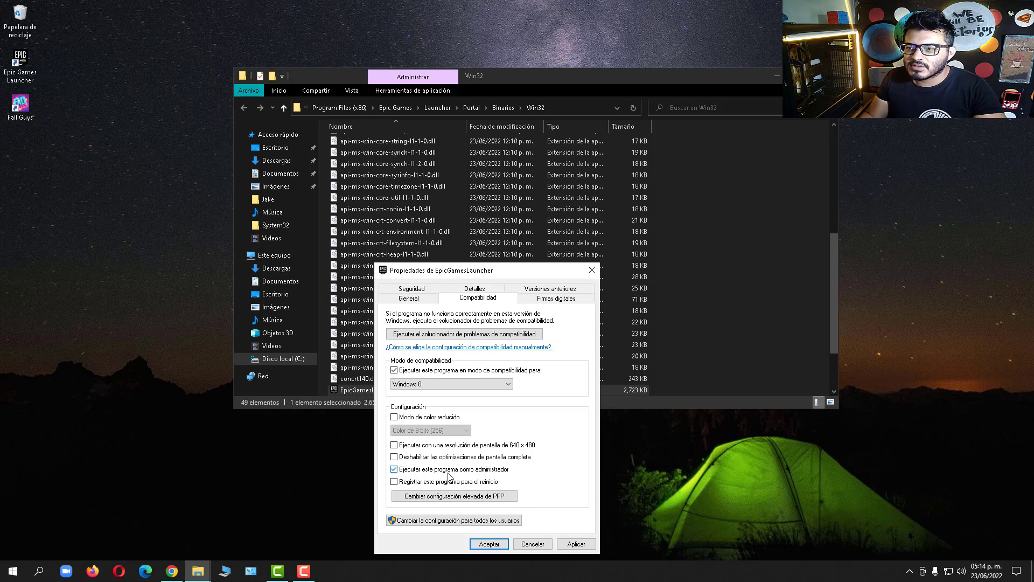
click(577, 544)
click(488, 546)
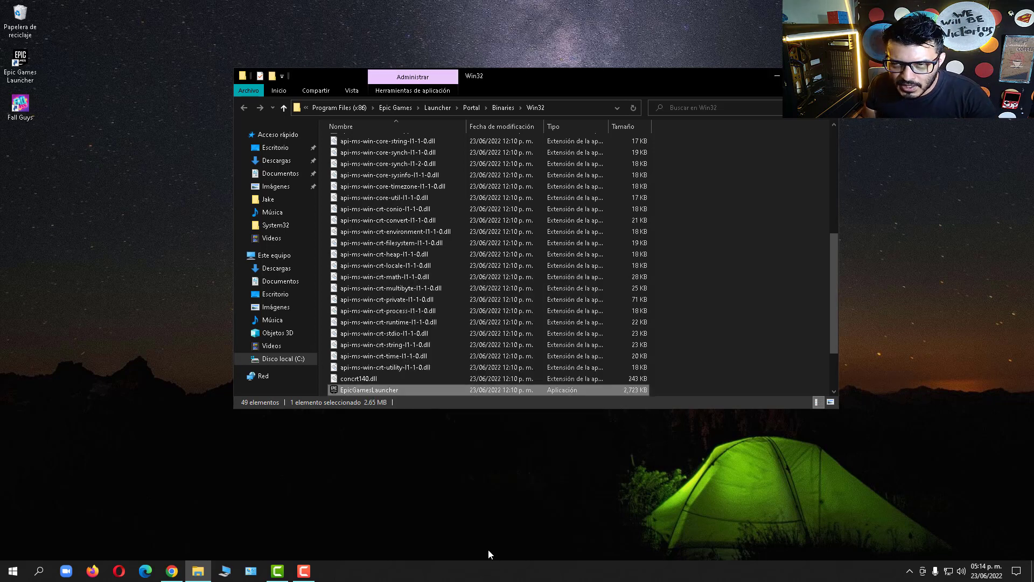
key(super+d)
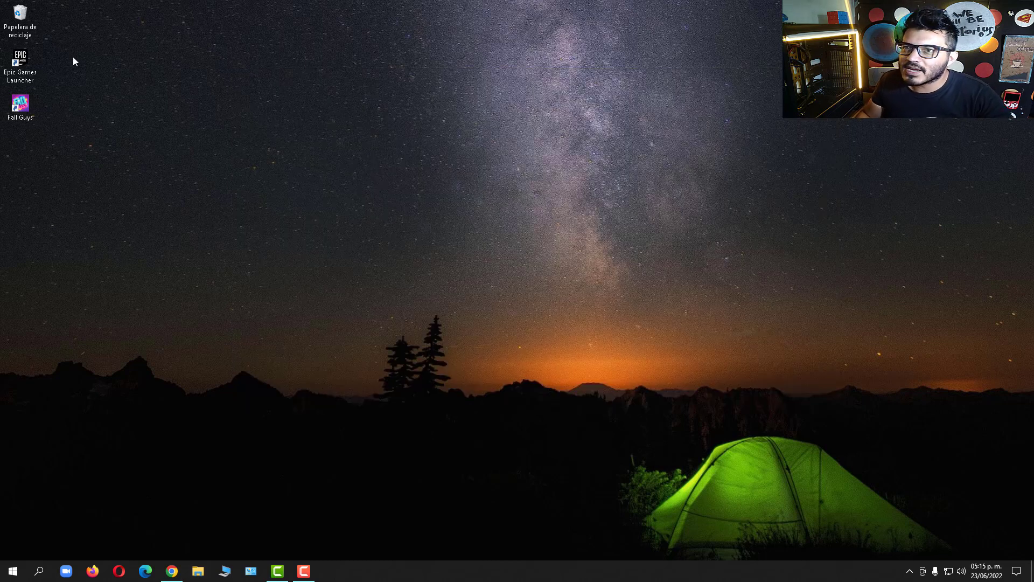
Start the Epic Games Launcher from its desktop shortcut as administrator and return to the desktop.
click(20, 70)
right_click(20, 76)
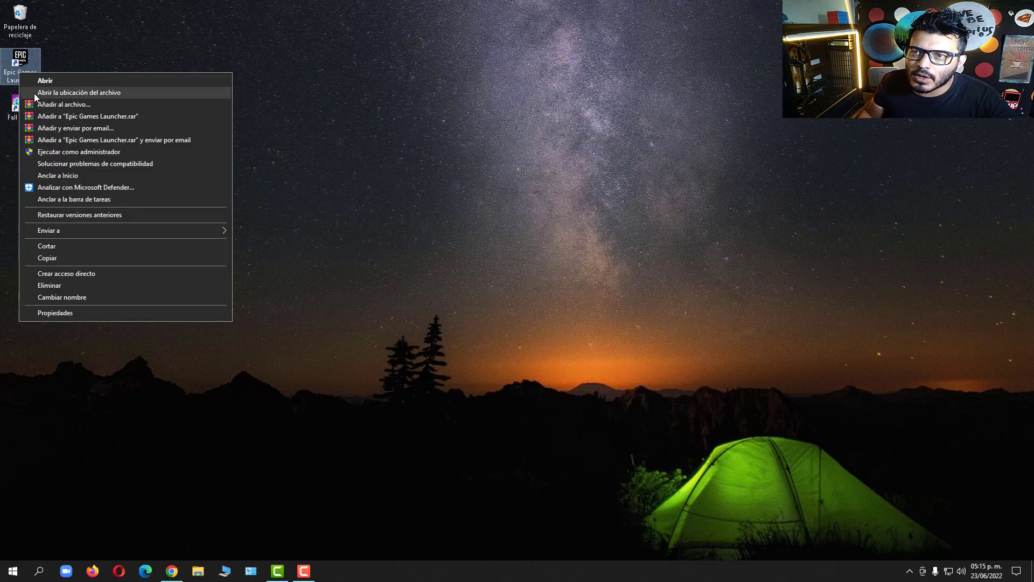
click(89, 151)
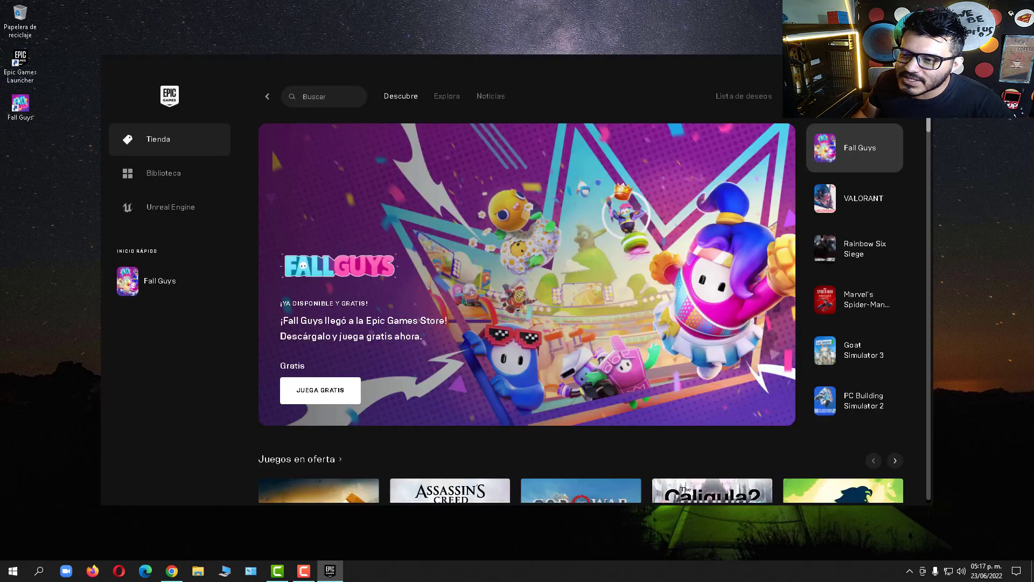
key(super+d)
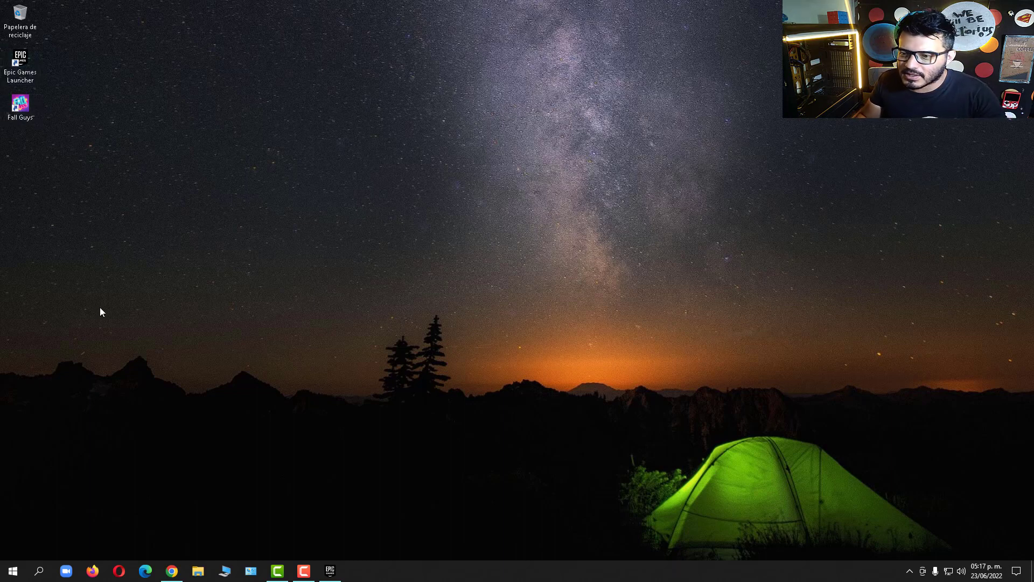
Open the FallGuys installation folder under Archivos de programa > Epic Games on Disco local (C:) in File Explorer.
click(198, 571)
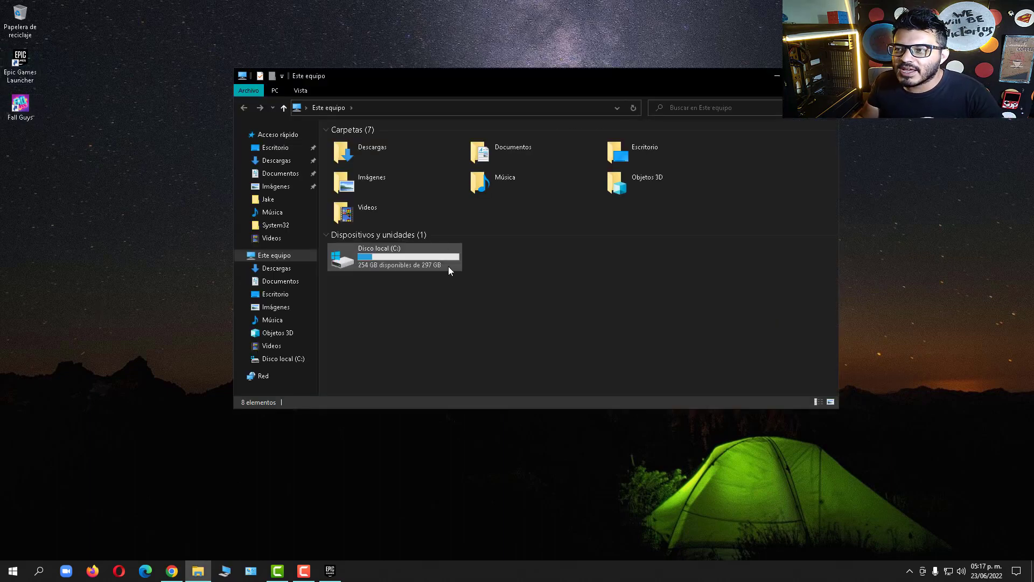
double_click(409, 263)
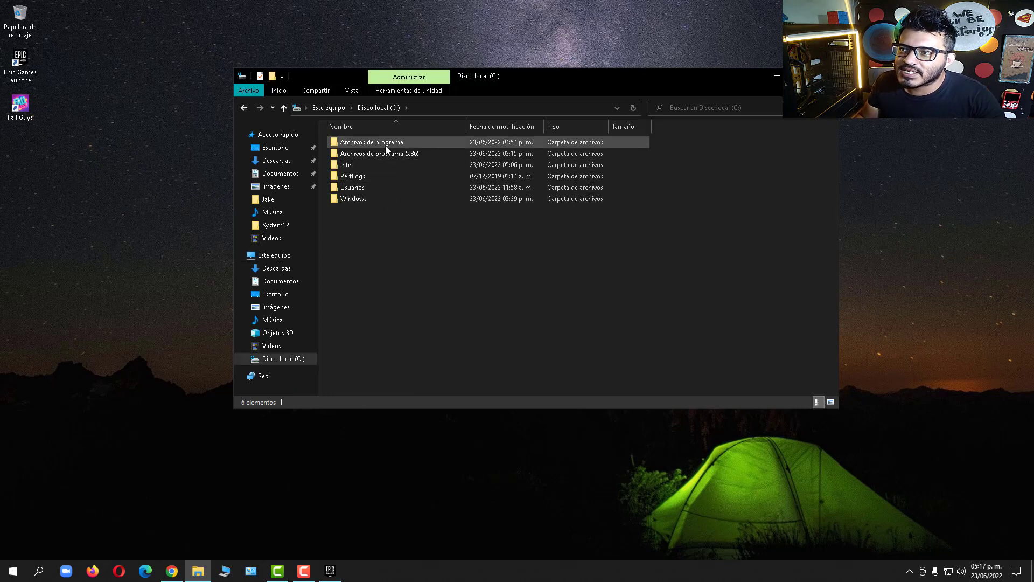
double_click(385, 144)
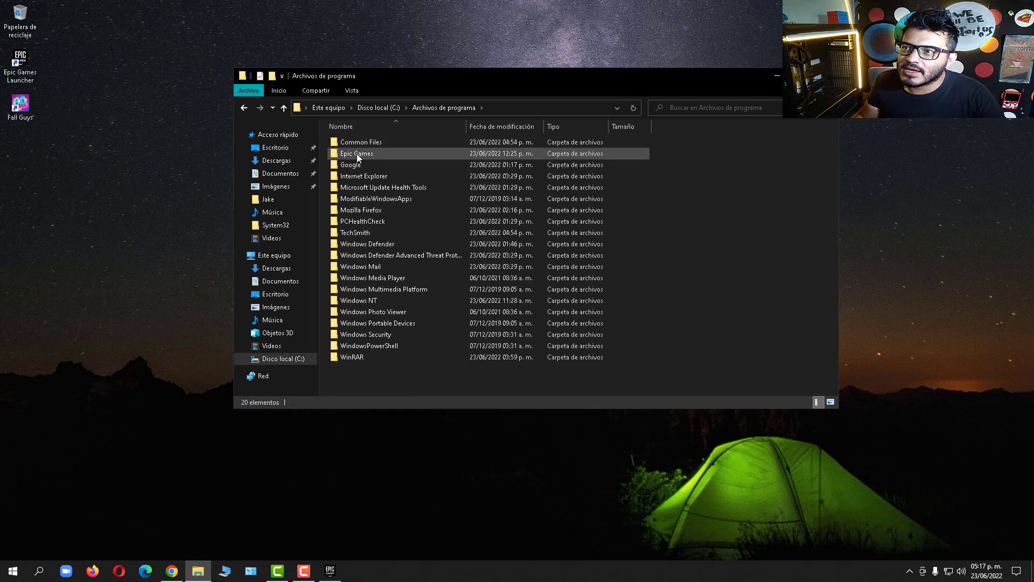
double_click(357, 153)
double_click(358, 143)
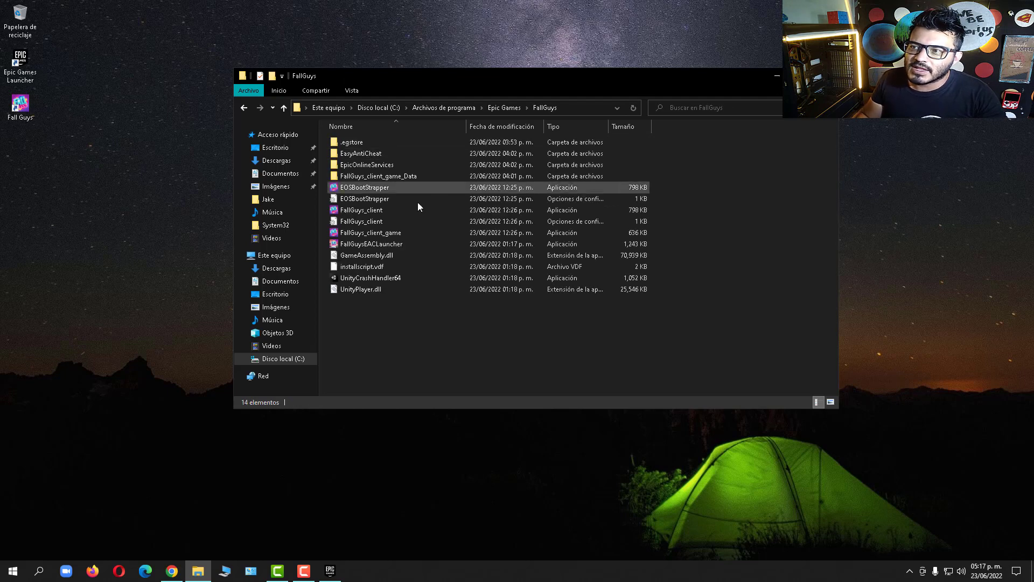
Set FallGuysEACLauncher to run in Windows 8 compatibility mode and as administrator.
right_click(397, 245)
click(445, 485)
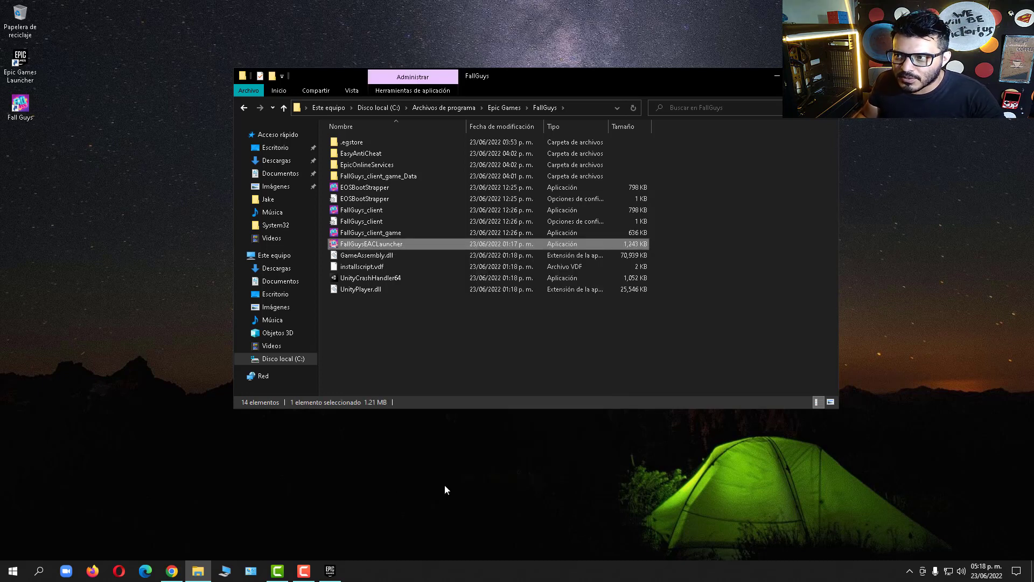
click(509, 281)
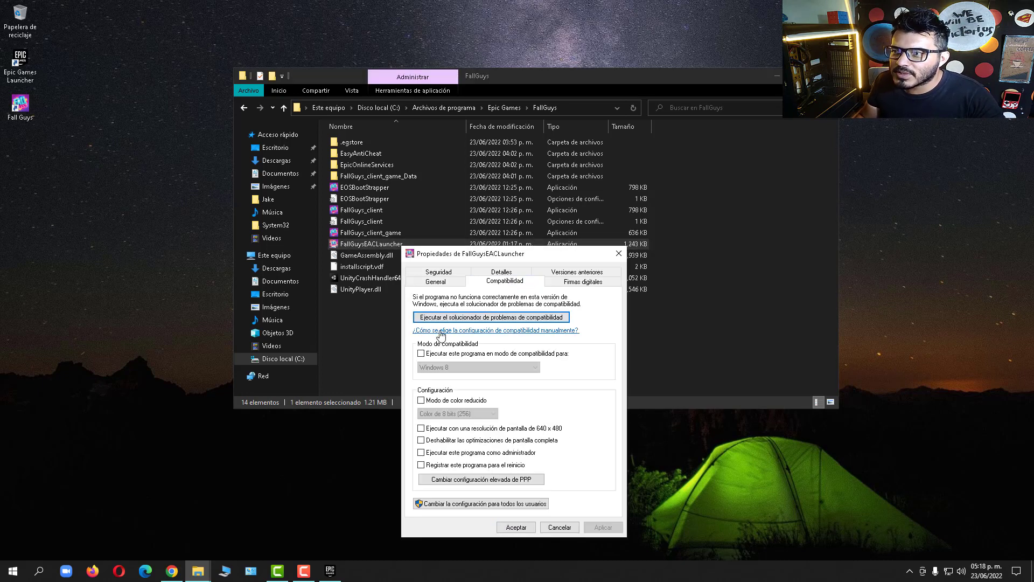
click(423, 352)
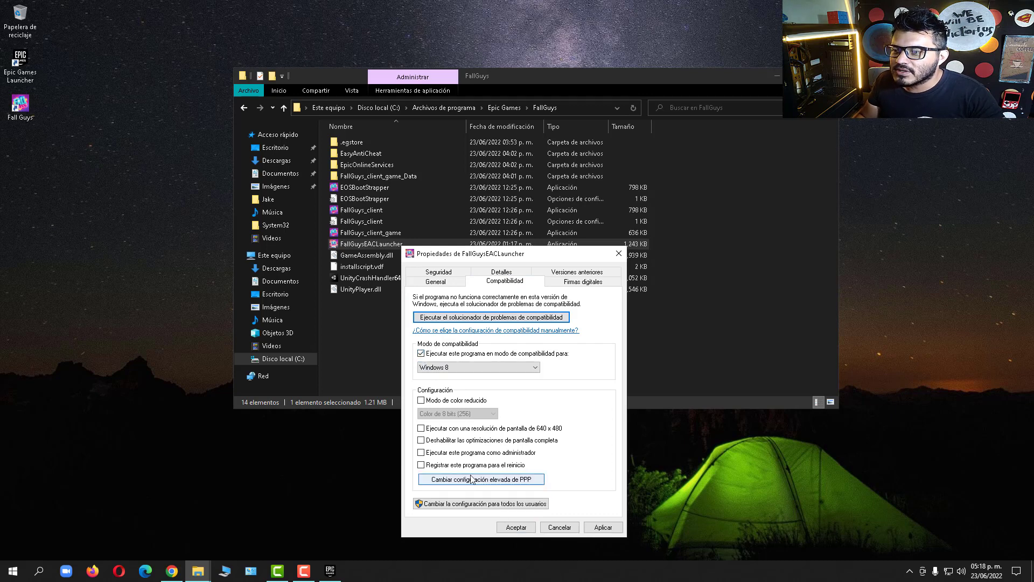
click(440, 454)
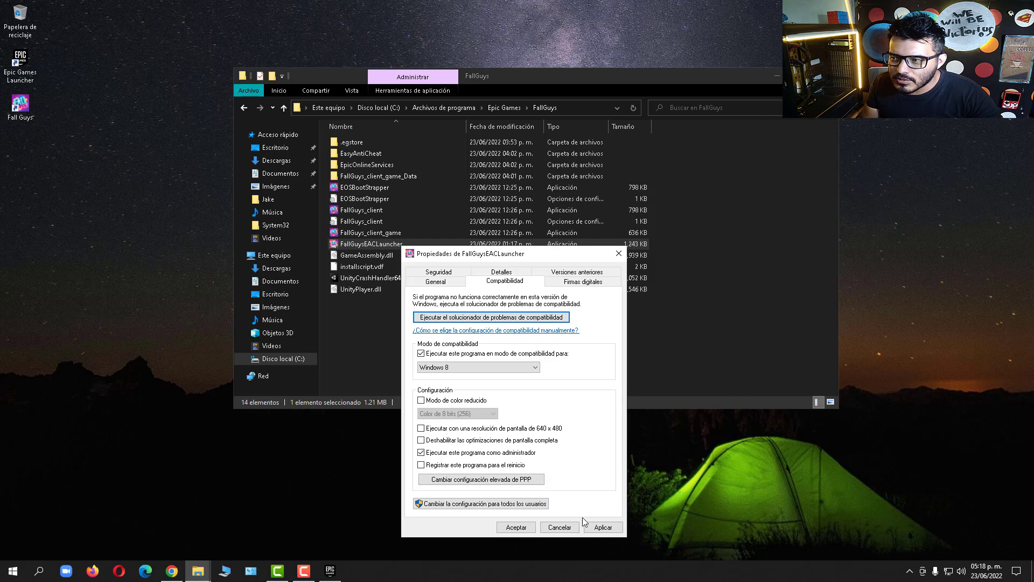
click(515, 528)
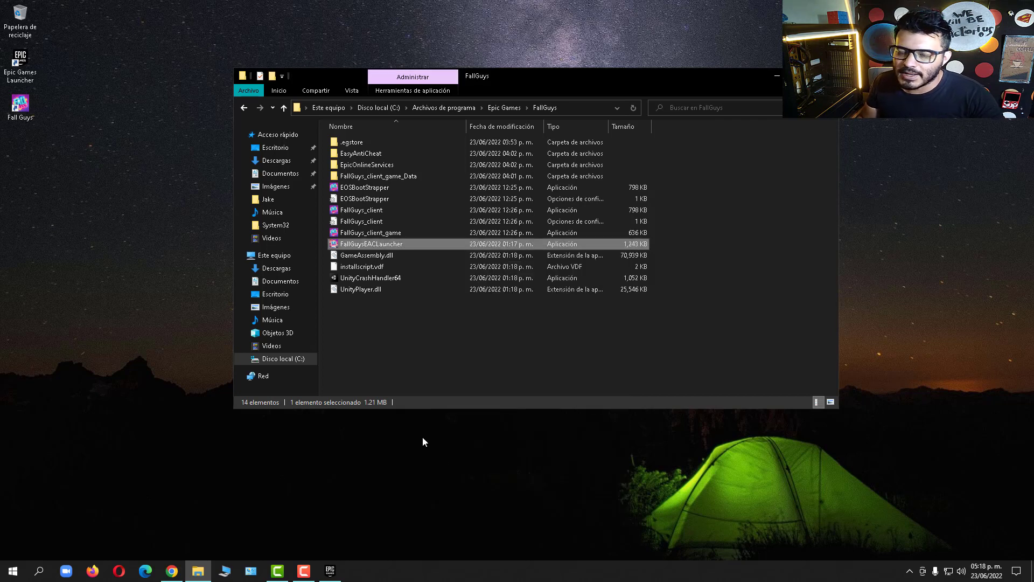
click(390, 395)
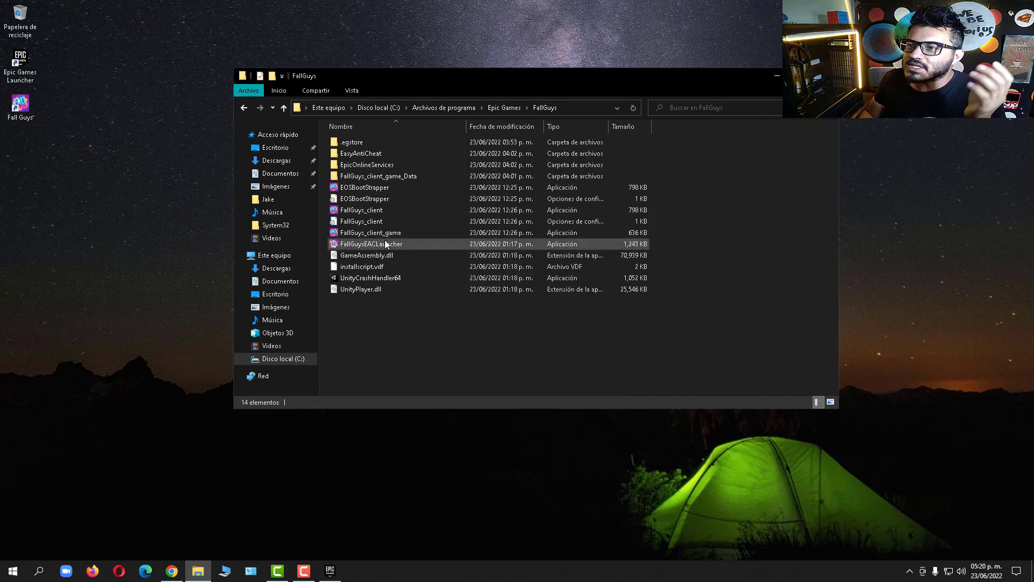
Copy the full path of the FallGuys installation folder.
click(571, 106)
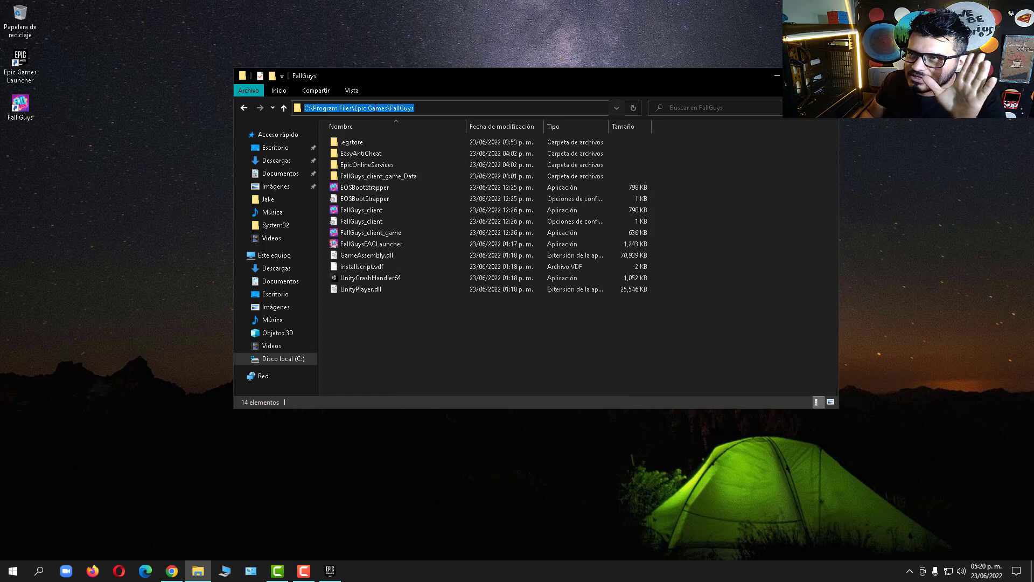
right_click(375, 108)
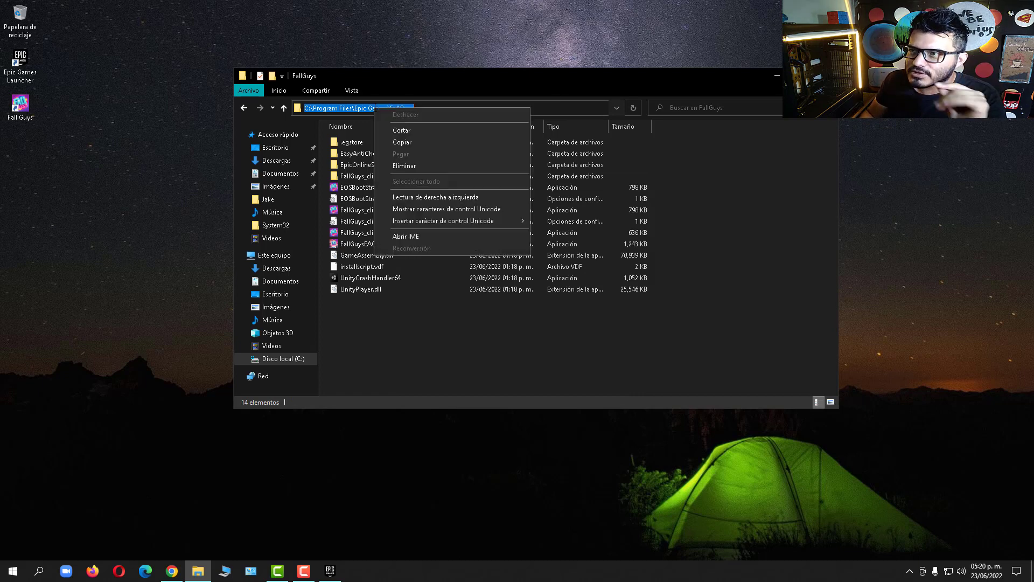
click(401, 143)
Open the Microsoft Defender Antivirus exclusions list from the virus and threat protection settings in Windows Security.
click(13, 571)
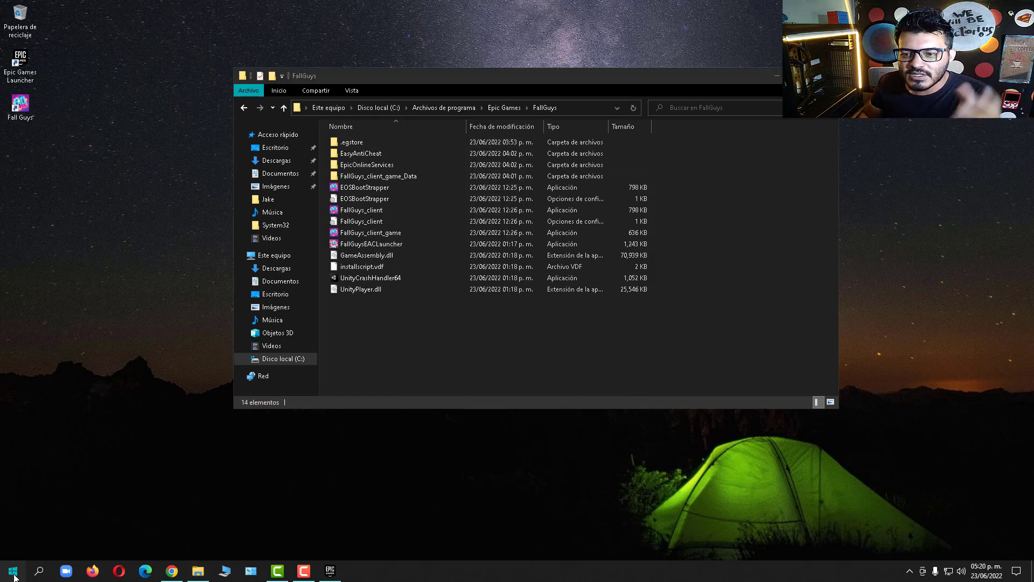
click(12, 522)
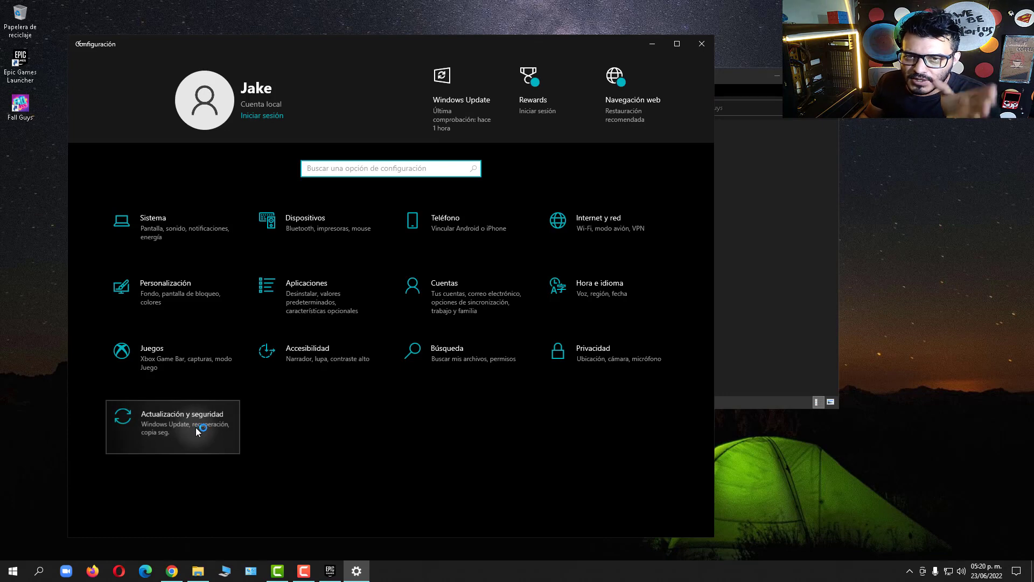
click(195, 428)
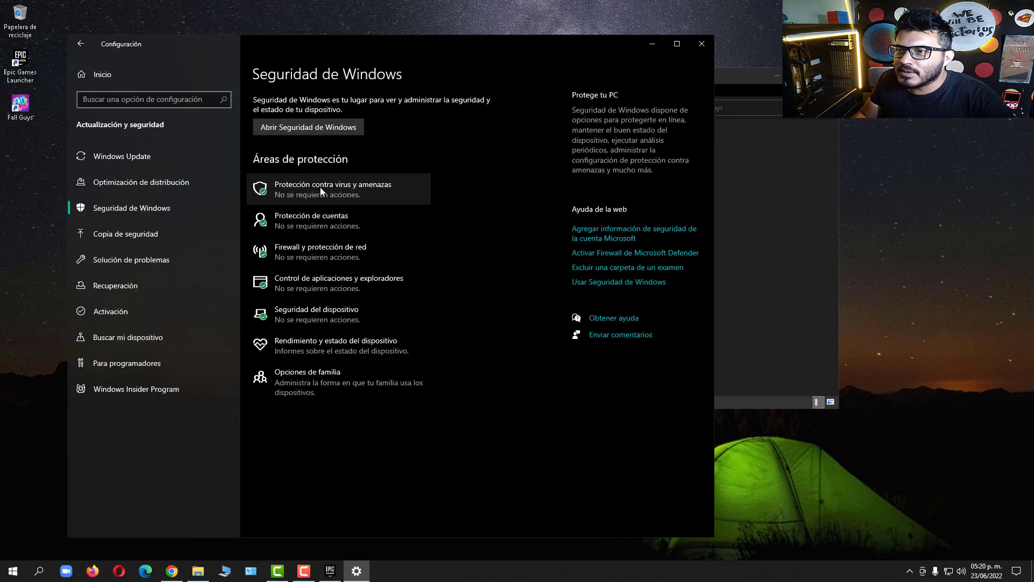
click(320, 186)
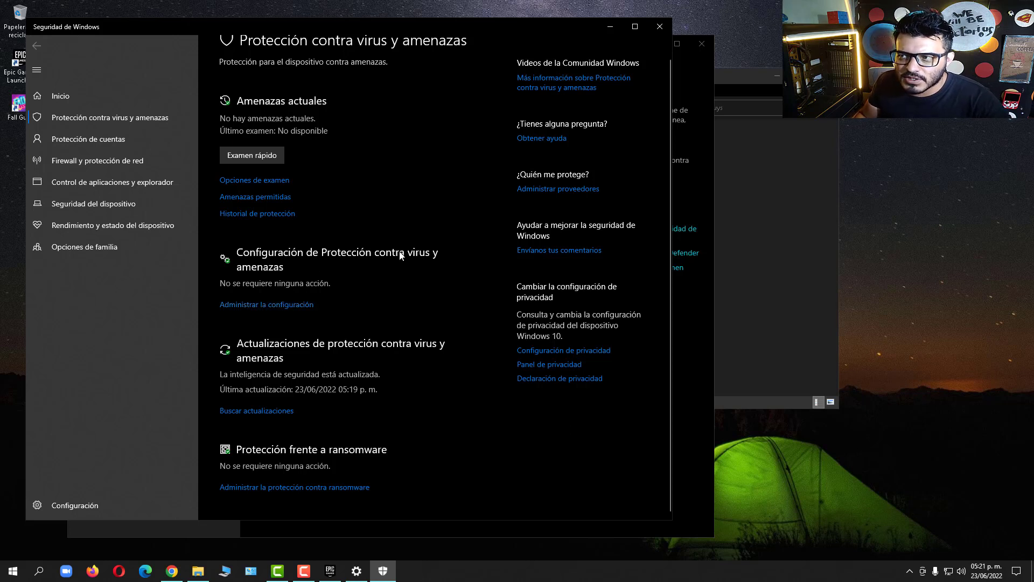
click(260, 311)
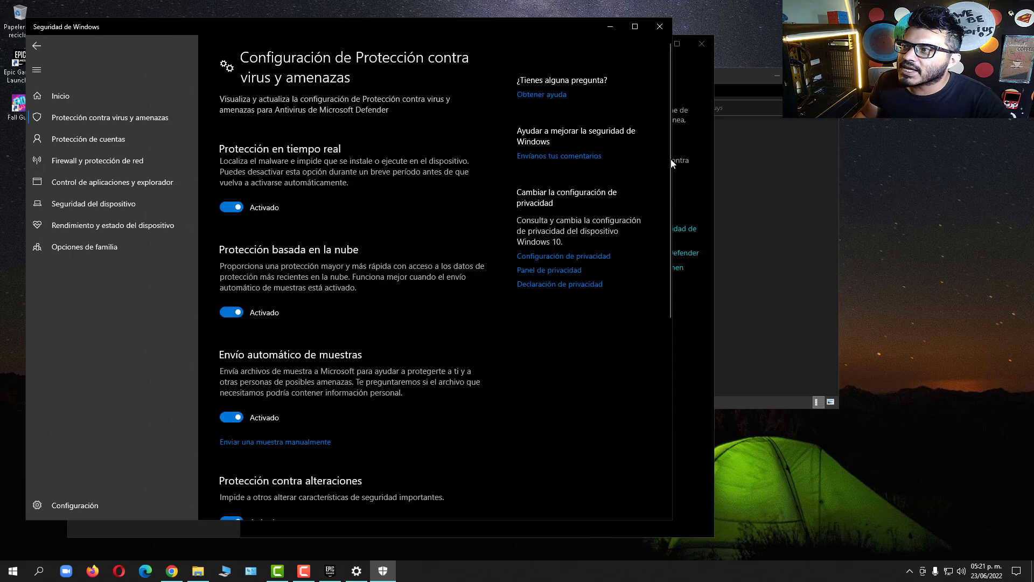
scroll(249, 366, down, 5)
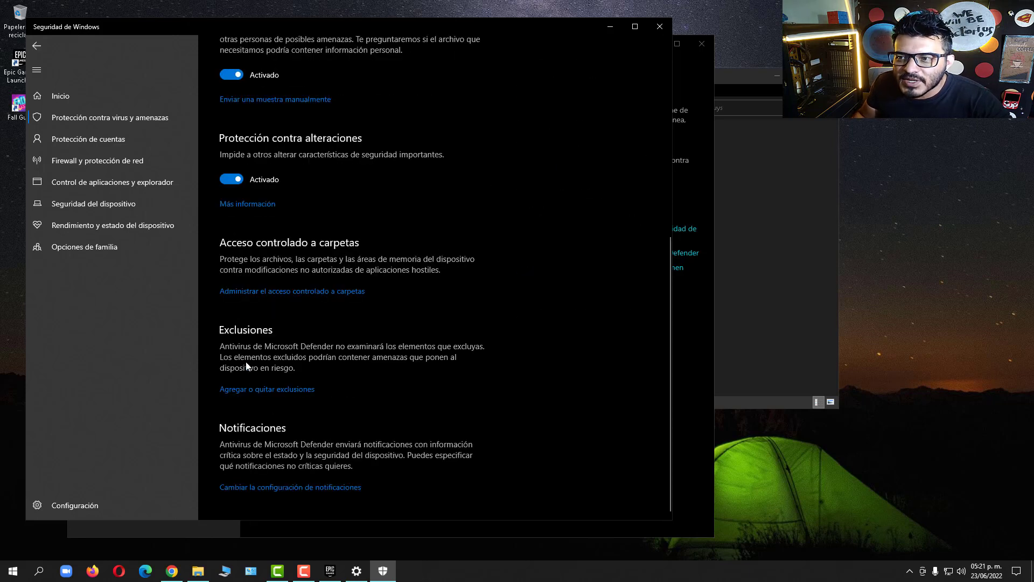
click(281, 391)
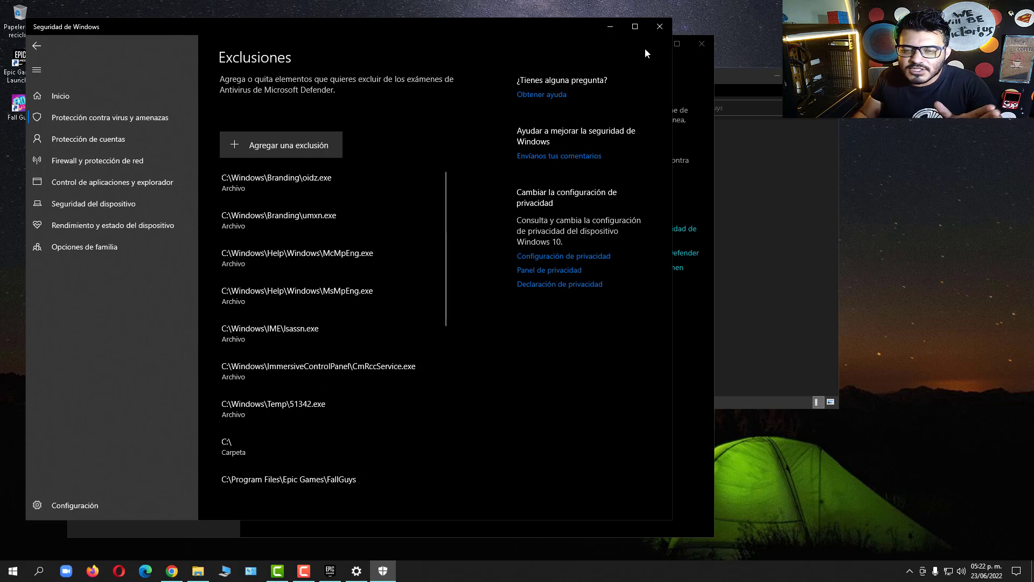
Close the Windows Security and Configuración windows and minimize the FallGuys folder window.
click(659, 26)
click(702, 43)
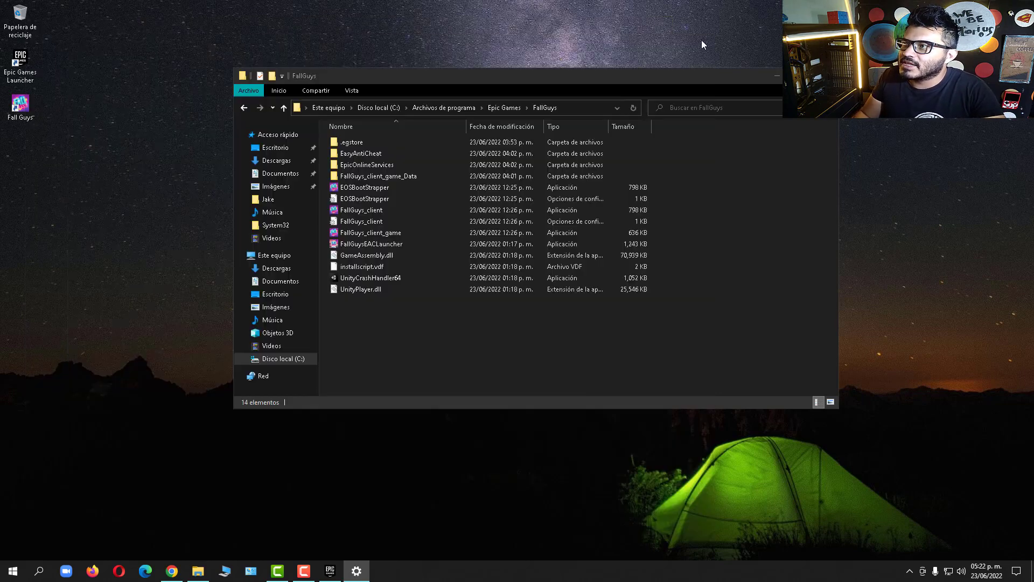
click(777, 76)
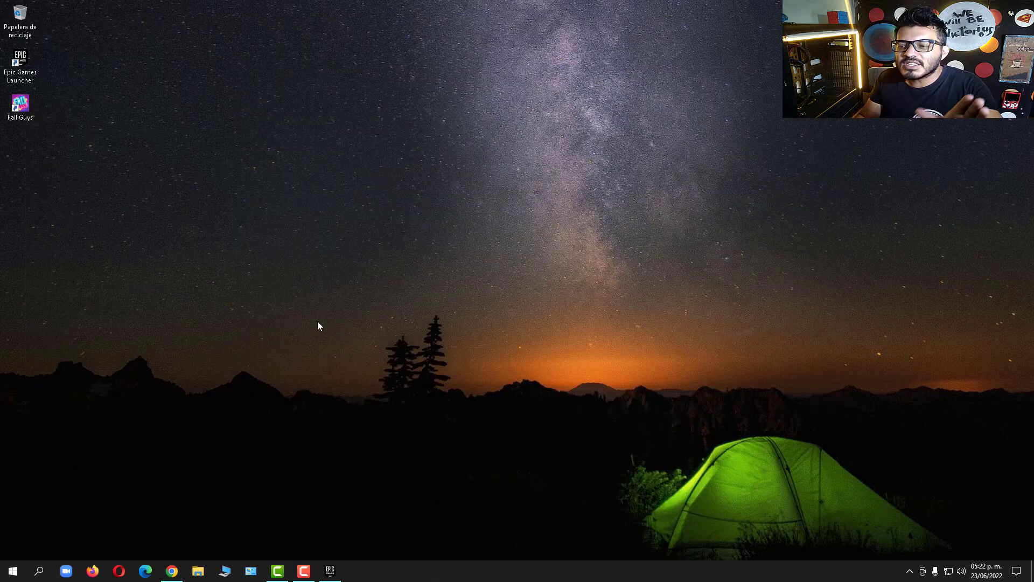
Switch to the Epic Games Launcher library, verify the Fall Guys files and start the game.
click(330, 571)
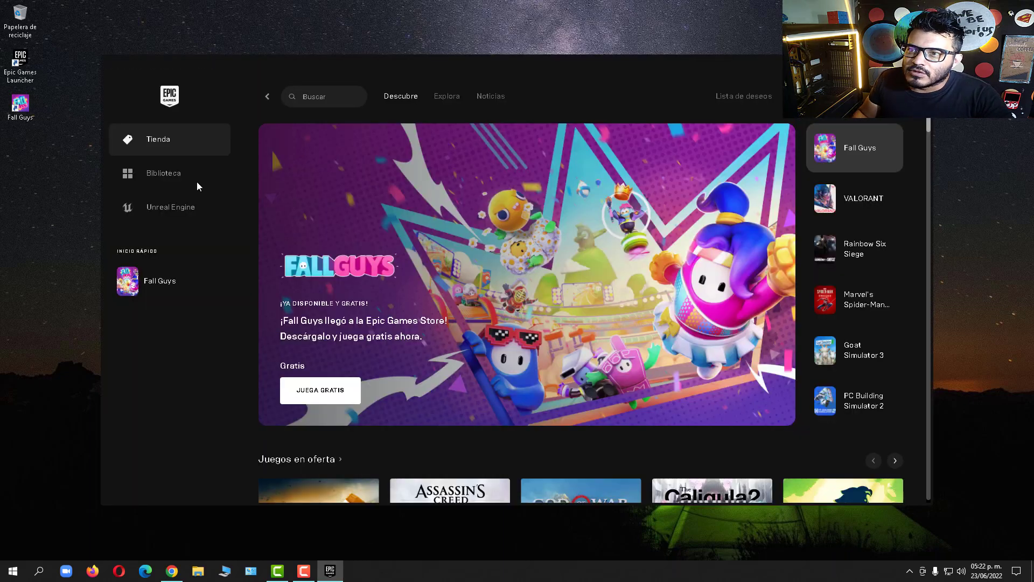
click(169, 180)
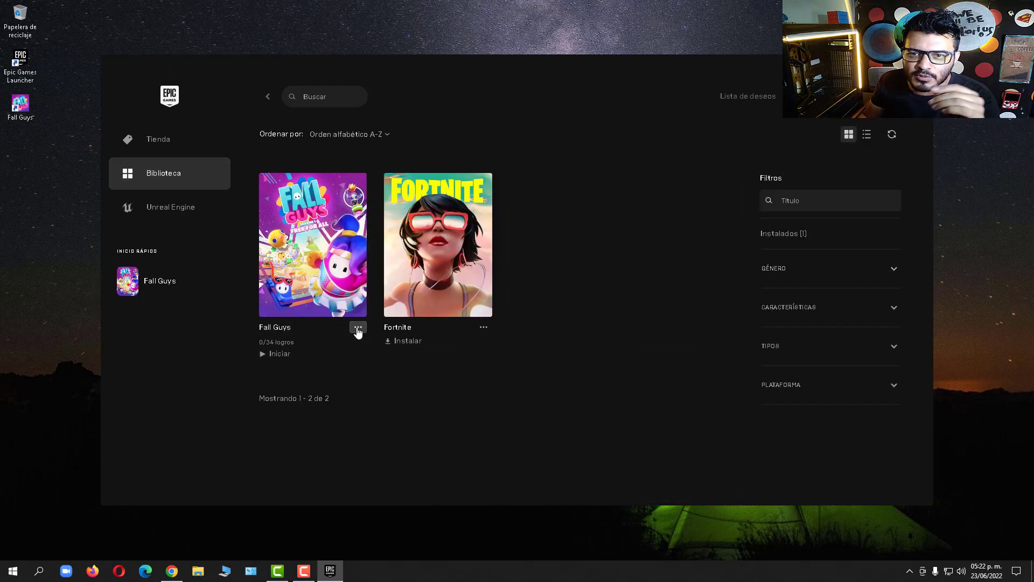
click(359, 330)
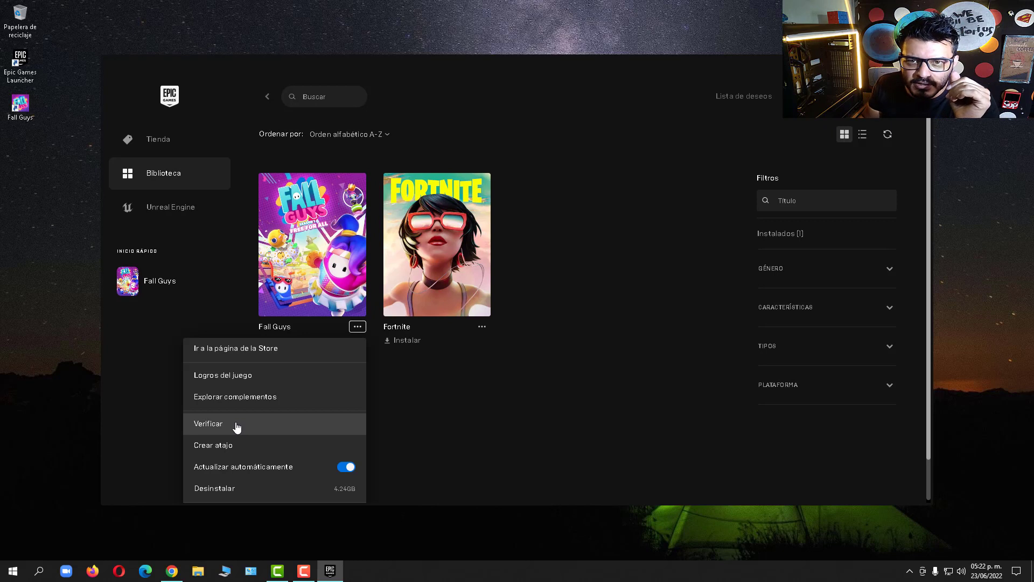
click(237, 426)
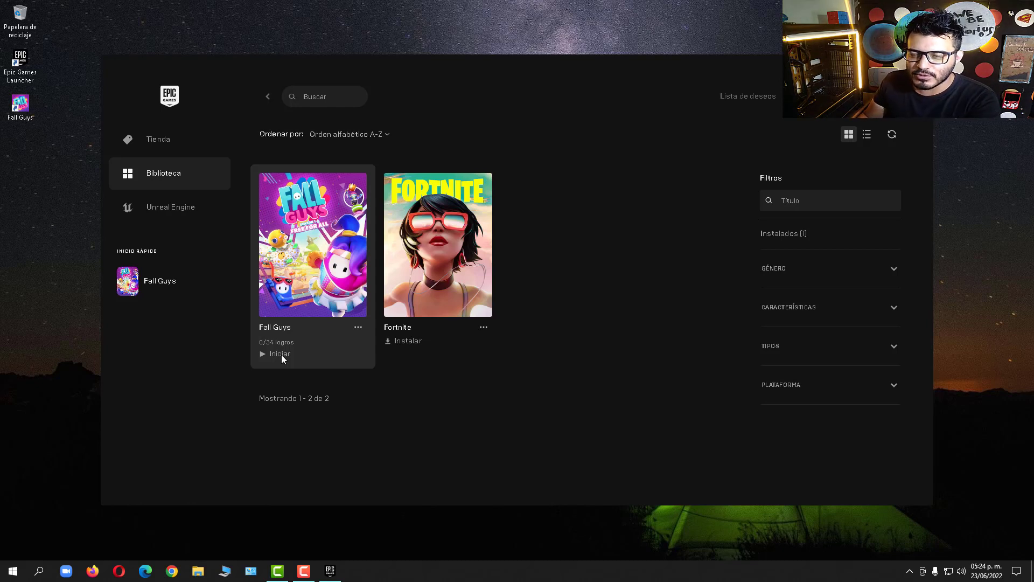
click(281, 354)
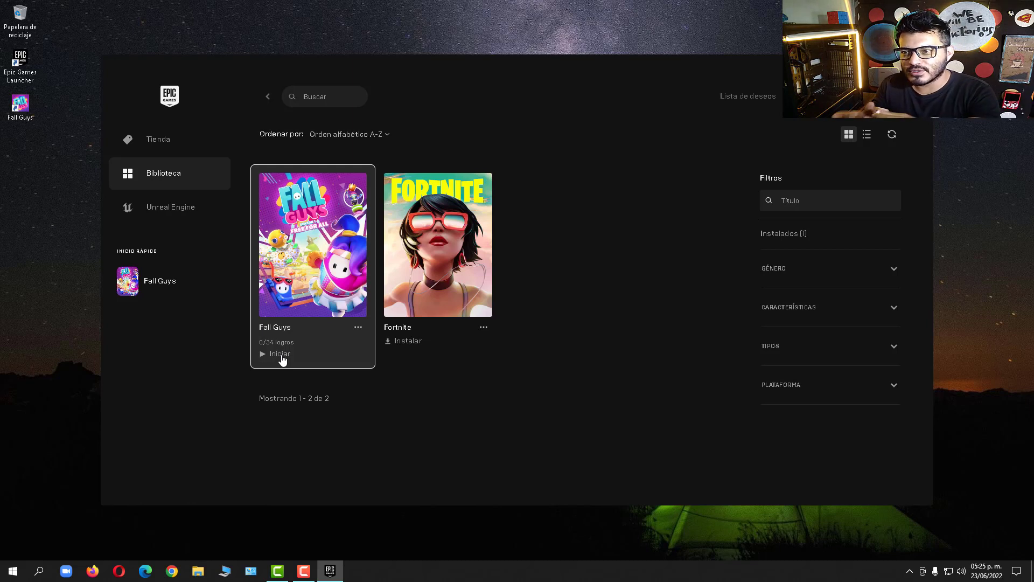
click(280, 355)
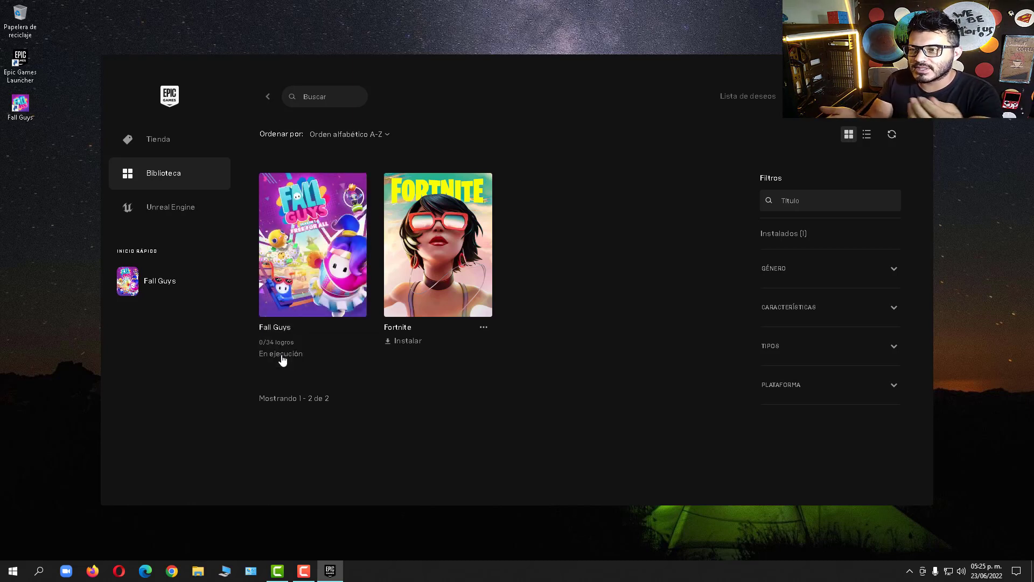